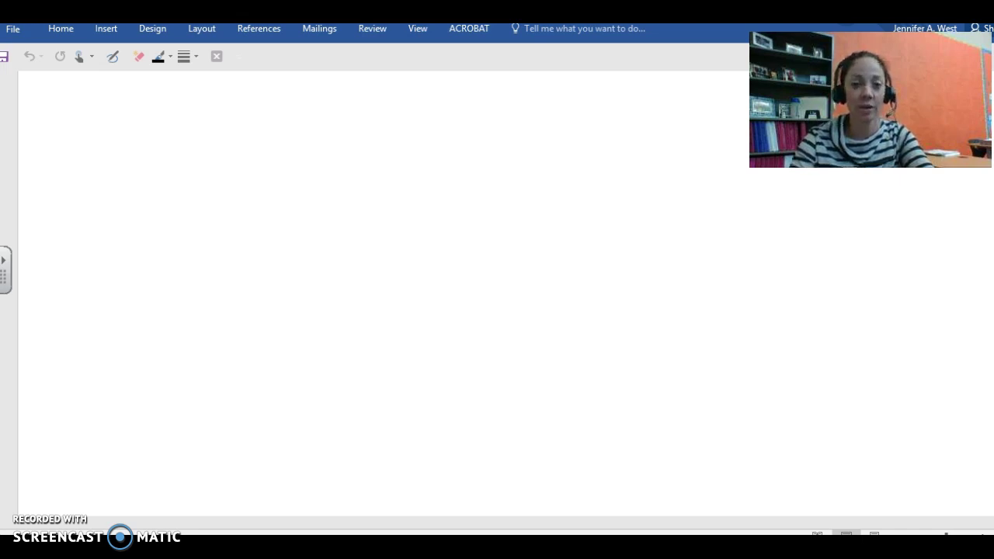
Step: Write the learning goal "I will learn to identify the independent and dependent variable, in a given situation." and begin a new paragraph
text(I will learn to identify the independent and dependent variable, in a given situation.)
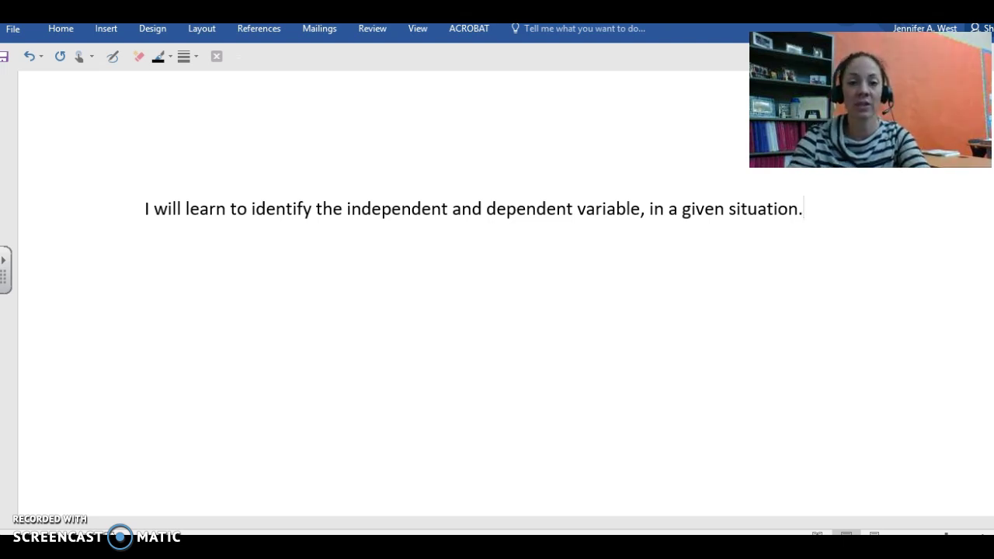
key(Return)
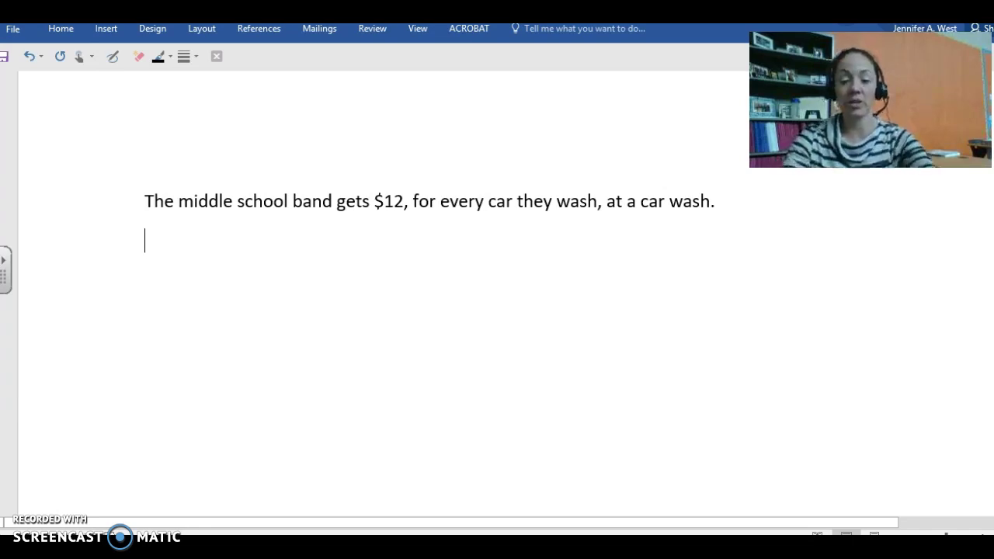
Step: Add the label "X/independent variable-" on the line below the car wash sentence
text(x)
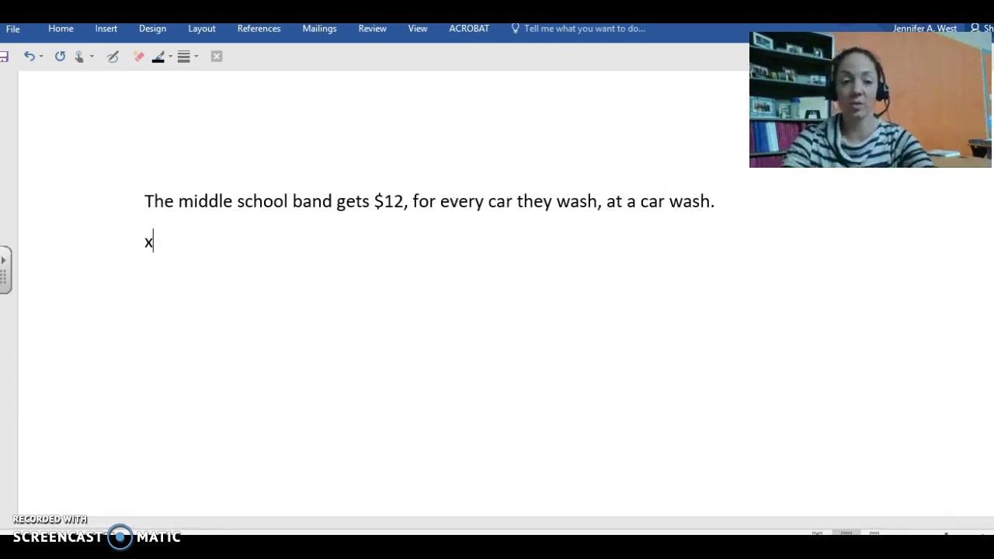
key(BackSpace)
text(X)
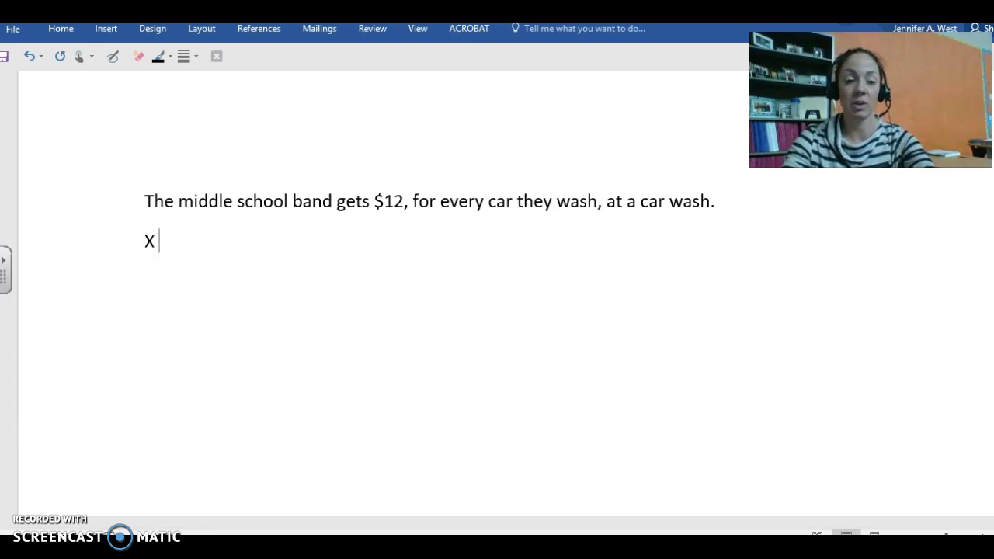
text(/indpenen)
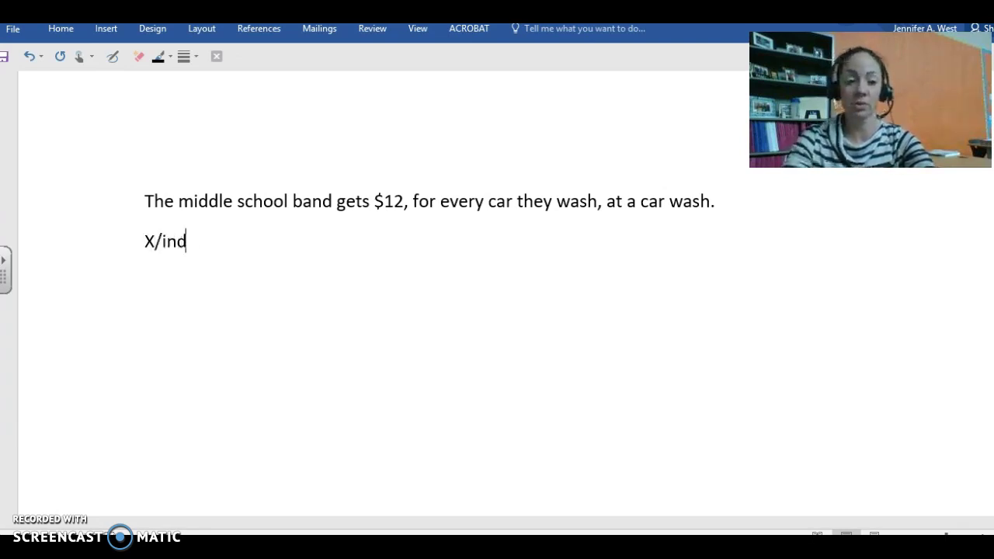
key(BackSpace)
key(BackSpace)
key(BackSpace)
key(BackSpace)
key(BackSpace)
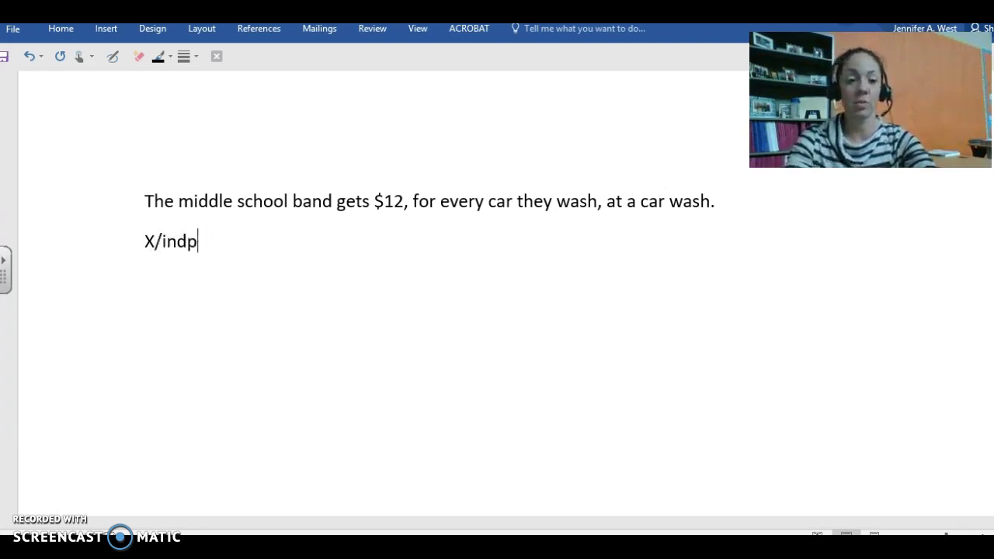
text(de)
key(BackSpace)
key(BackSpace)
text(epend)
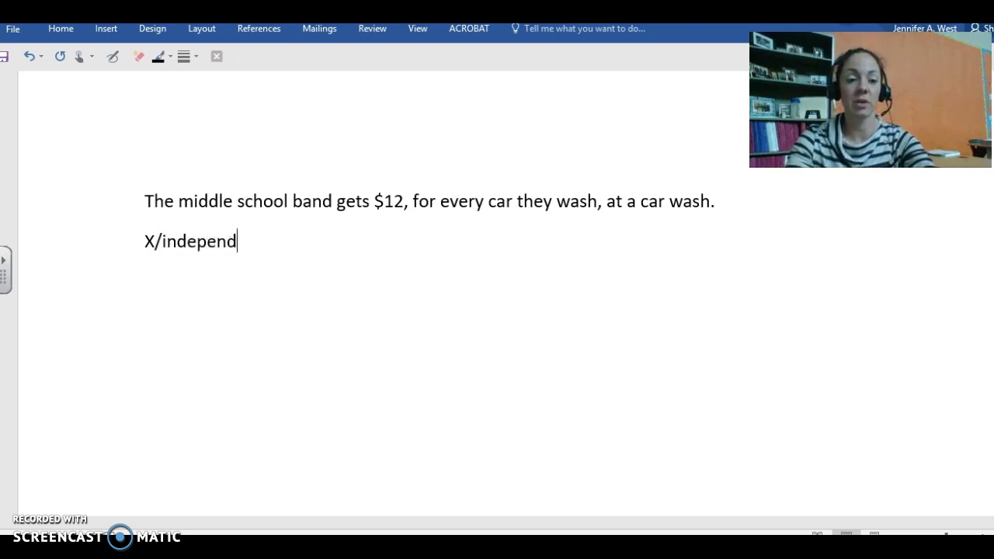
text(ent variable-)
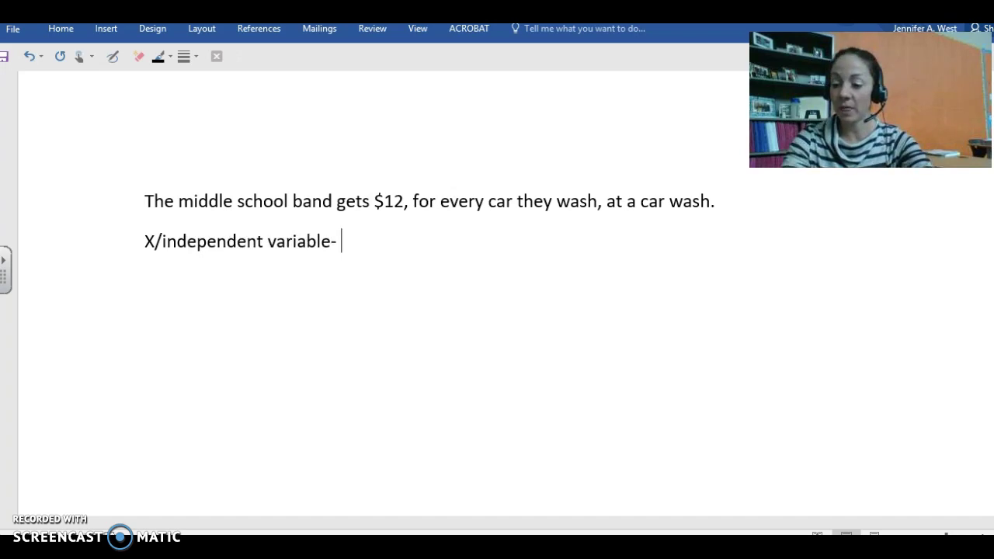
Step: Enter "number of cars washed" as the independent variable of the car wash problem
text( number)
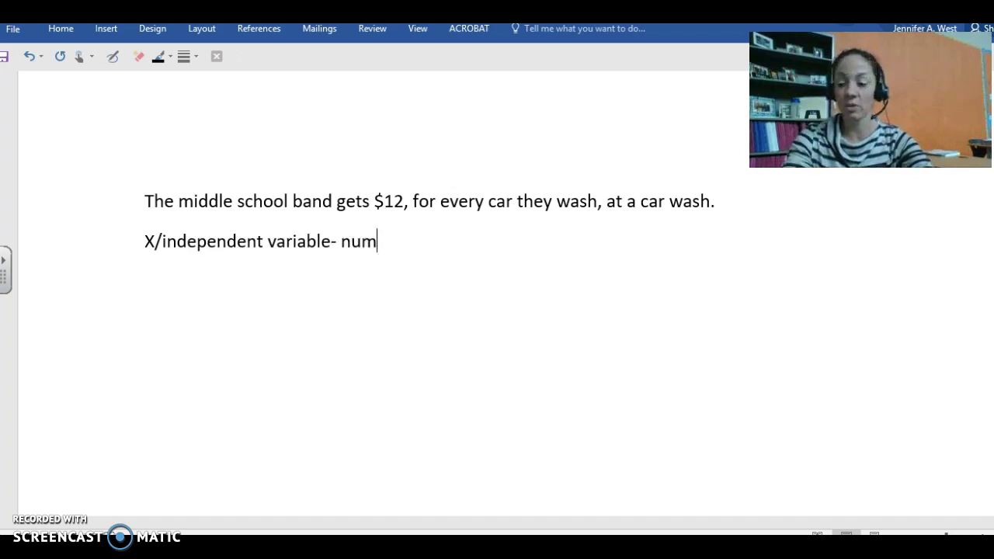
key(BackSpace)
key(BackSpace)
key(BackSpace)
text(ber)
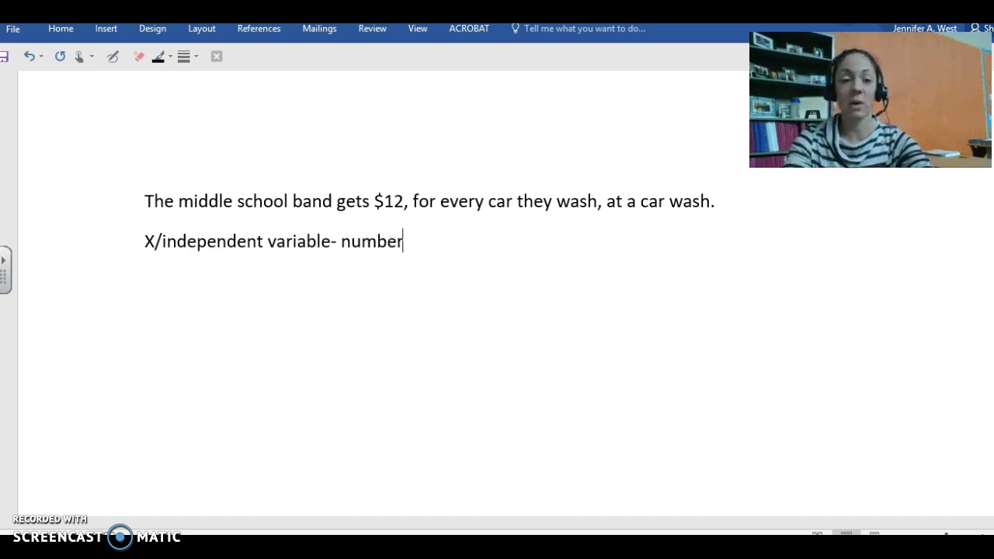
text( of cars washed)
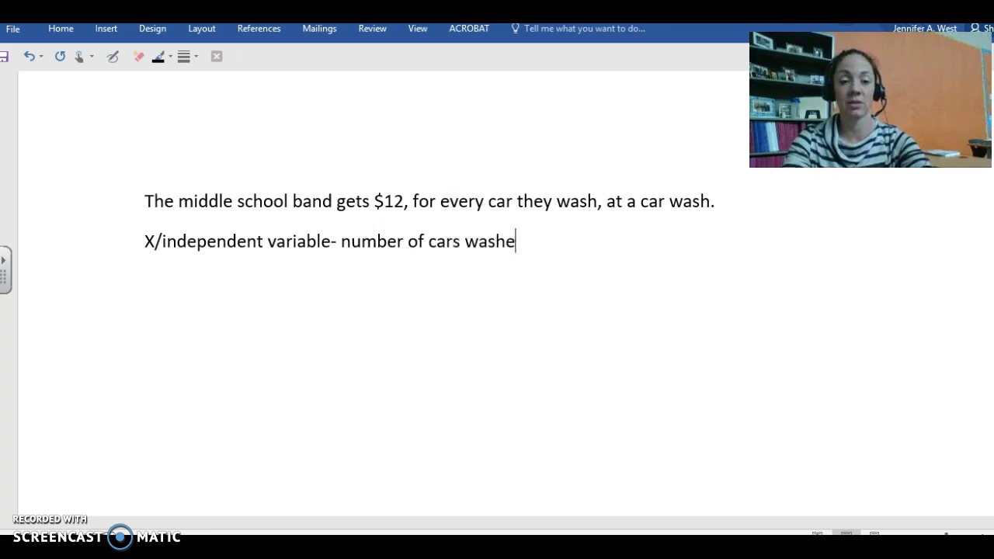
Step: Add the label "y/Dependent variable-" on a new line below the independent variable of the car wash problem
key(Return)
key(BackSpace)
text(y)
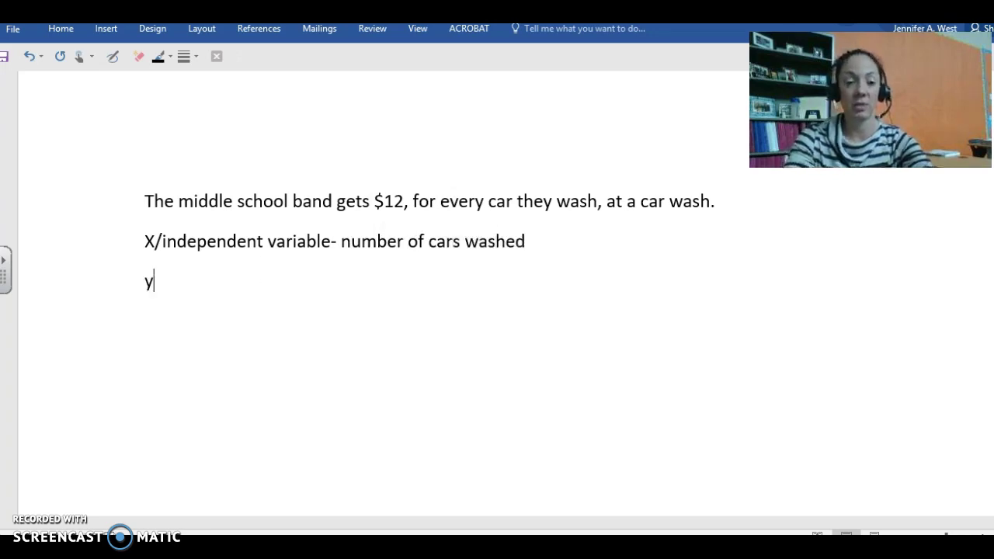
text(/)
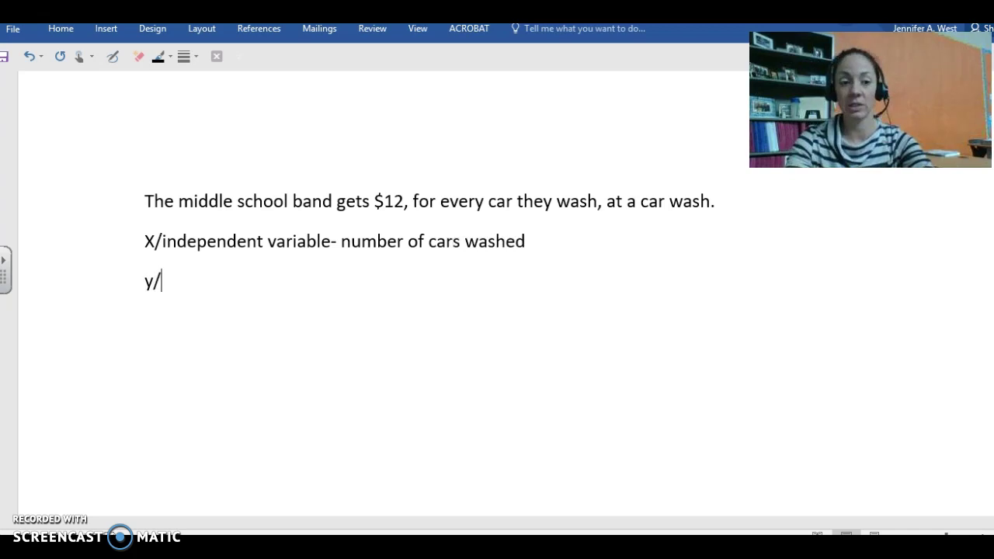
text(Depenedent)
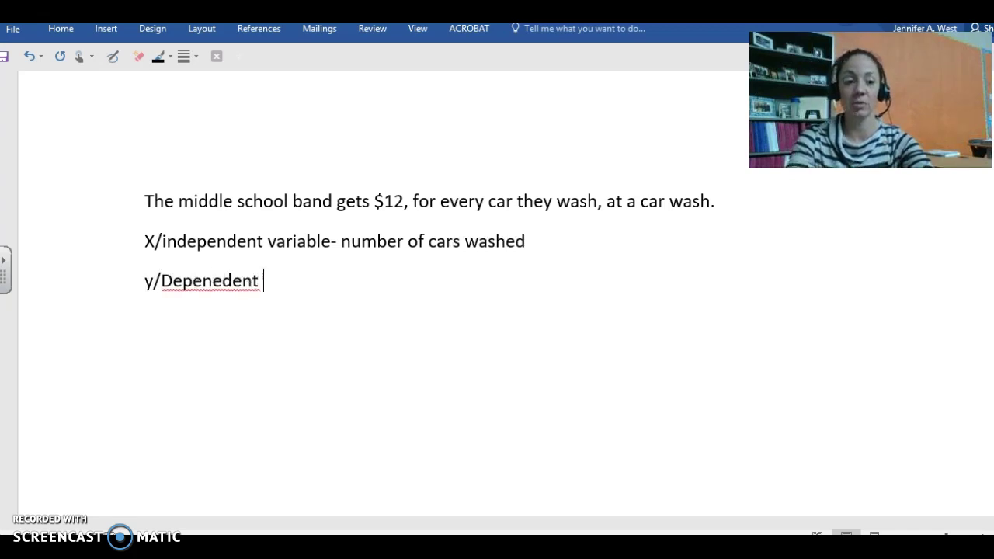
key(BackSpace)
key(BackSpace)
key(BackSpace)
key(BackSpace)
key(BackSpace)
key(BackSpace)
text(dent )
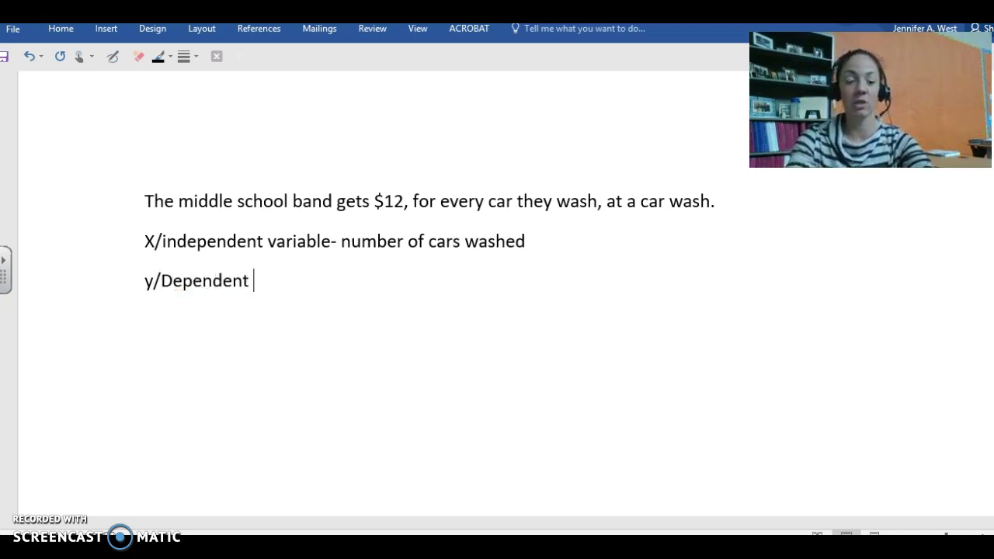
text(vav)
key(BackSpace)
text(ra)
key(BackSpace)
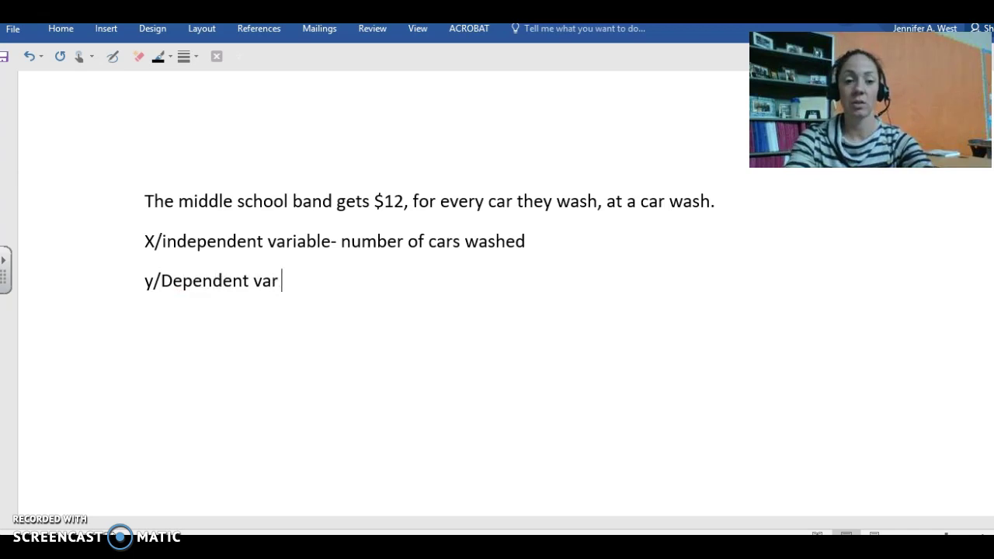
text(iable)
key(BackSpace)
text(- )
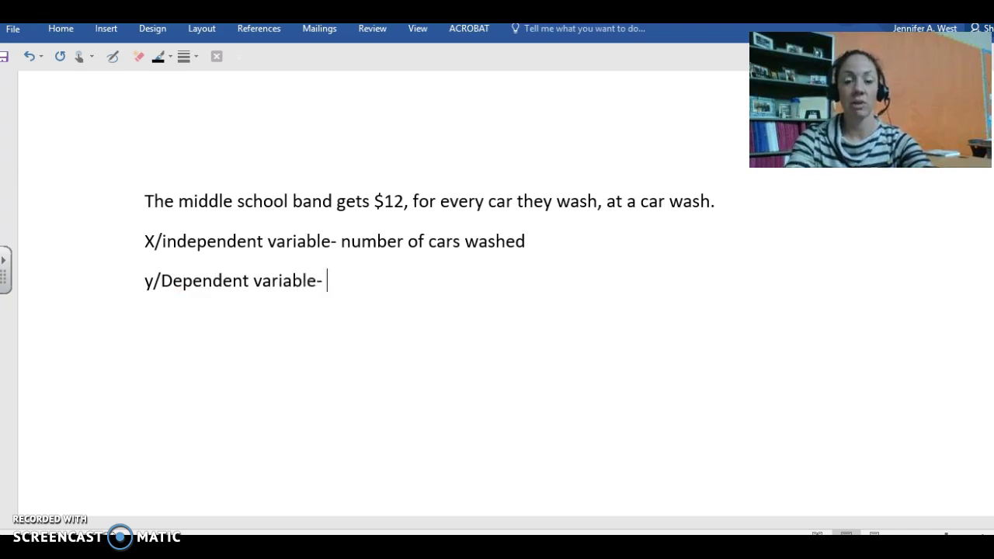
Step: Enter "amount of money the band earns." as the dependent variable of the car wash problem
text(()
key(BackSpace)
text(amou)
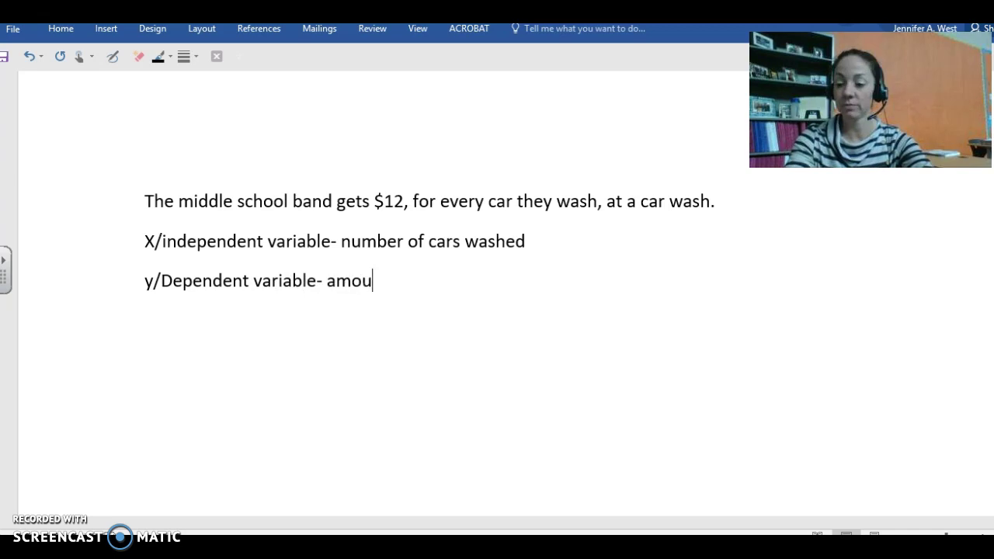
text(nt of money the)
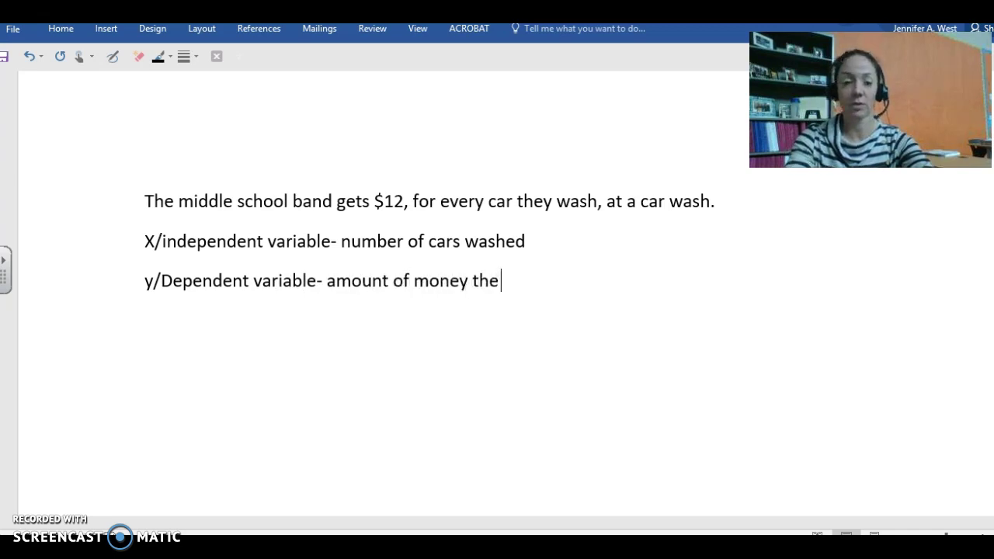
text( band earns.)
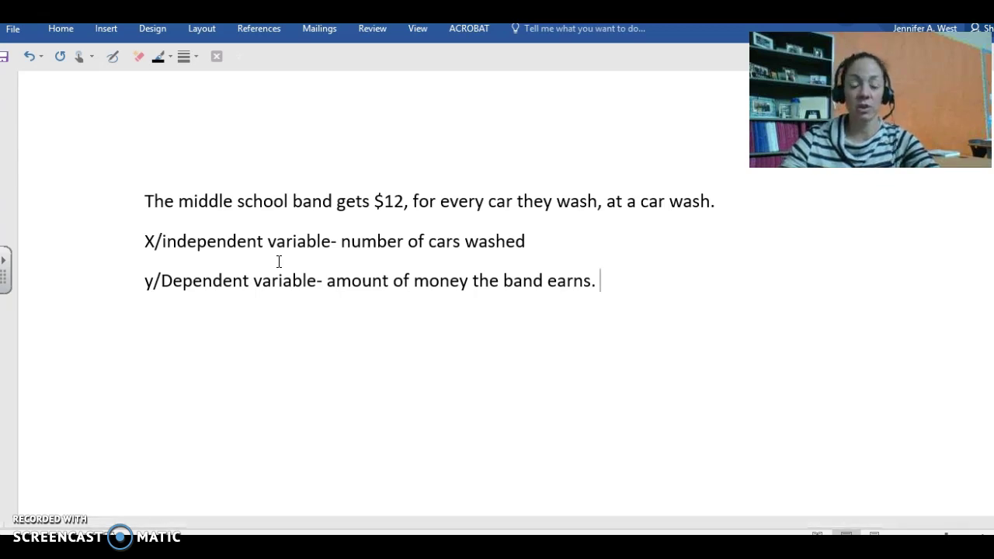
click(324, 281)
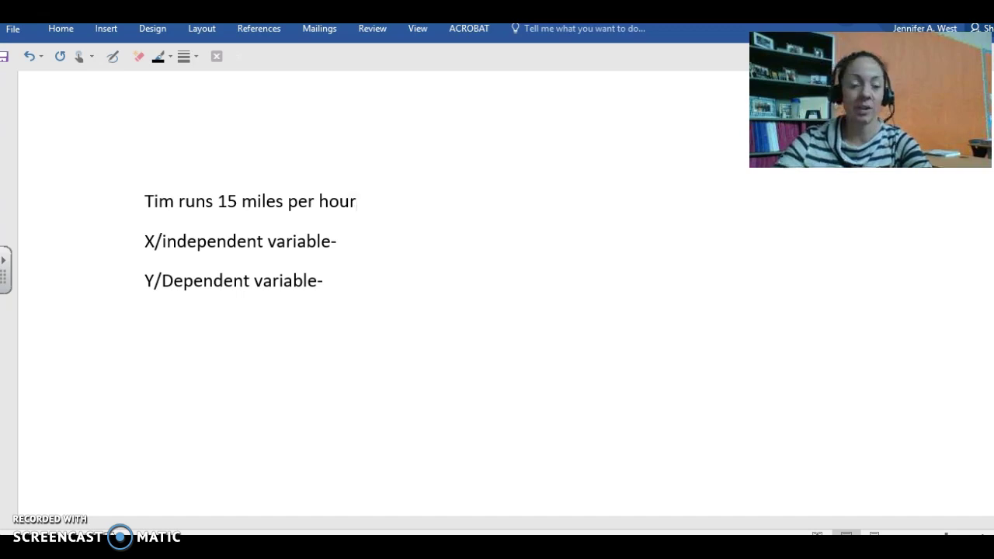
Step: End the miles-per-hour sentence with a period and fill in its independent variable as "number of hours", the runner's name and "runs"
text(.)
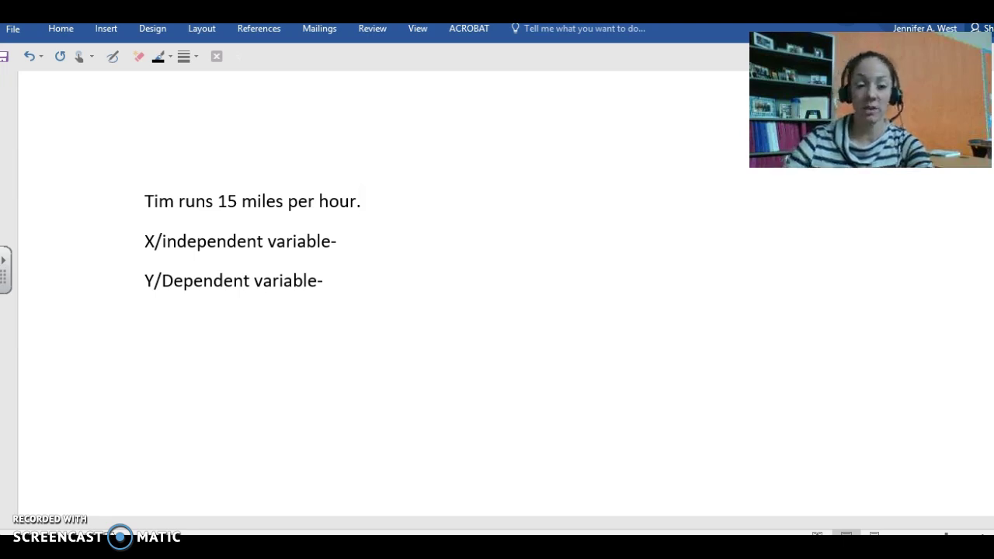
click(338, 240)
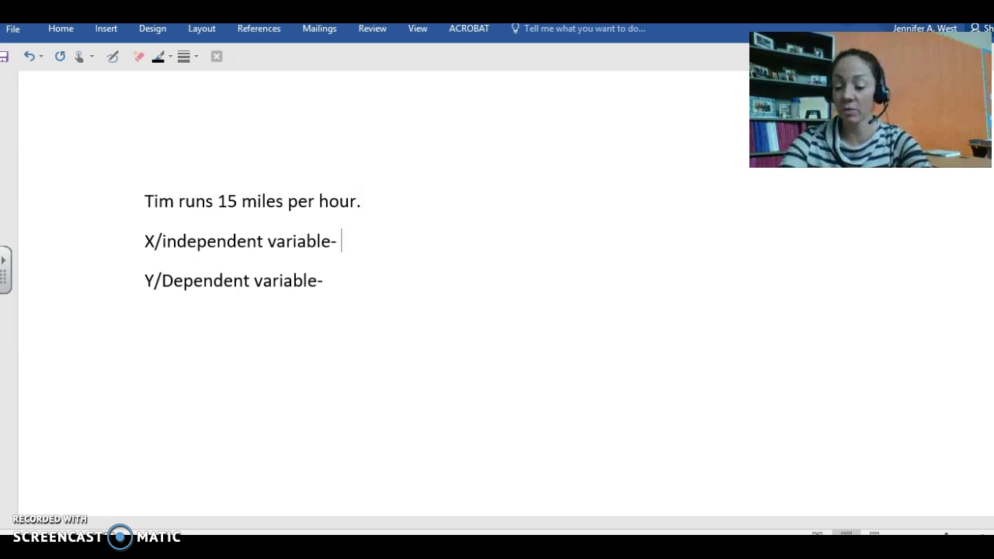
text(num)
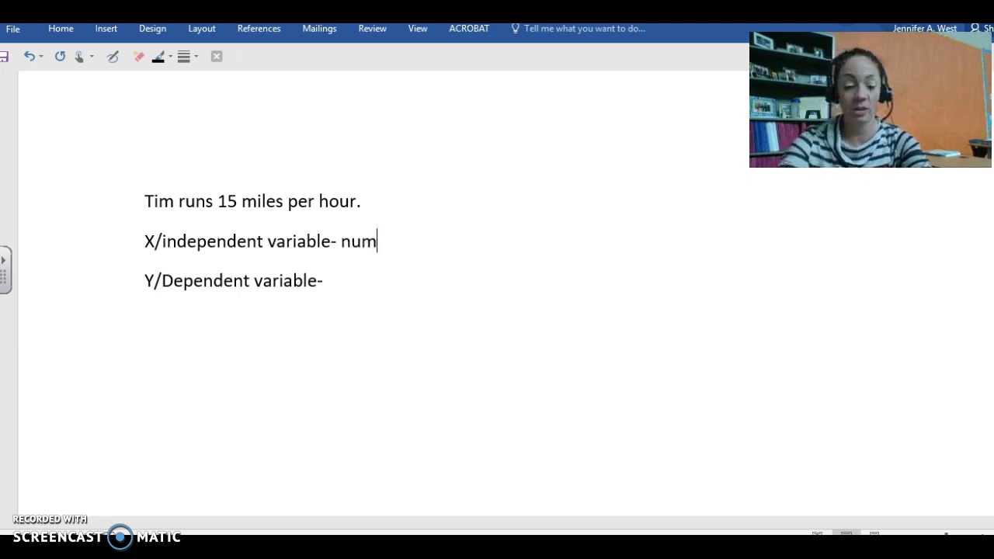
text(ber of hours tim)
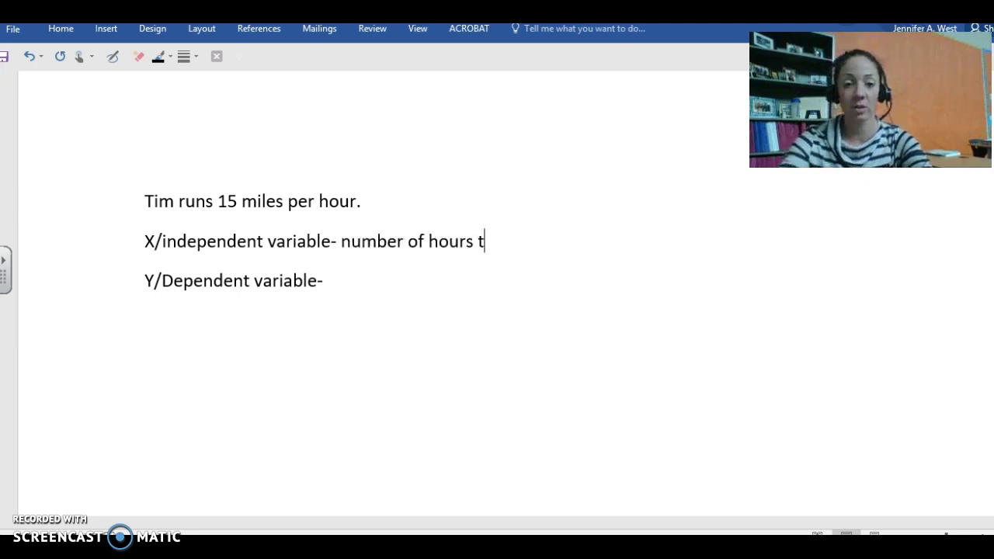
key(BackSpace)
key(BackSpace)
key(BackSpace)
key(BackSpace)
text(T)
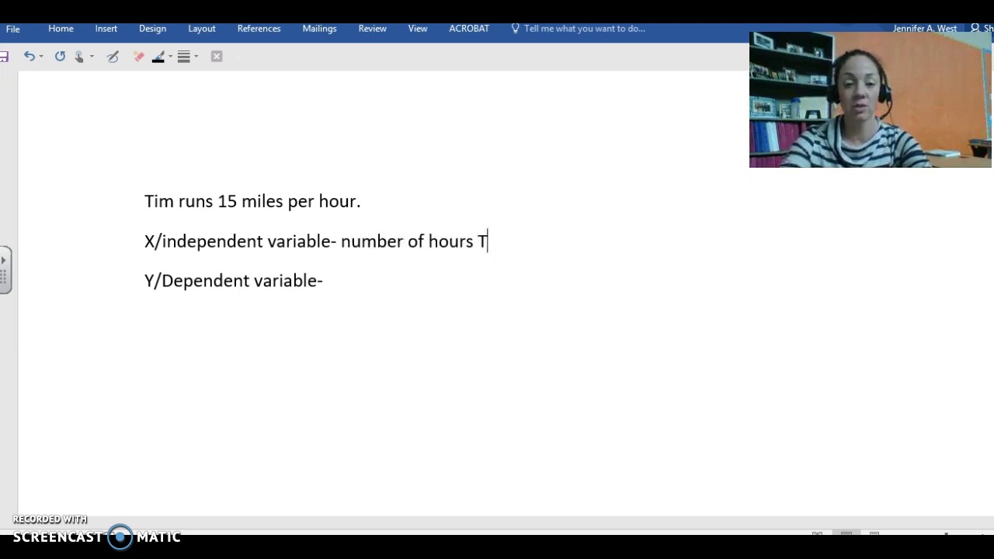
text(im runs)
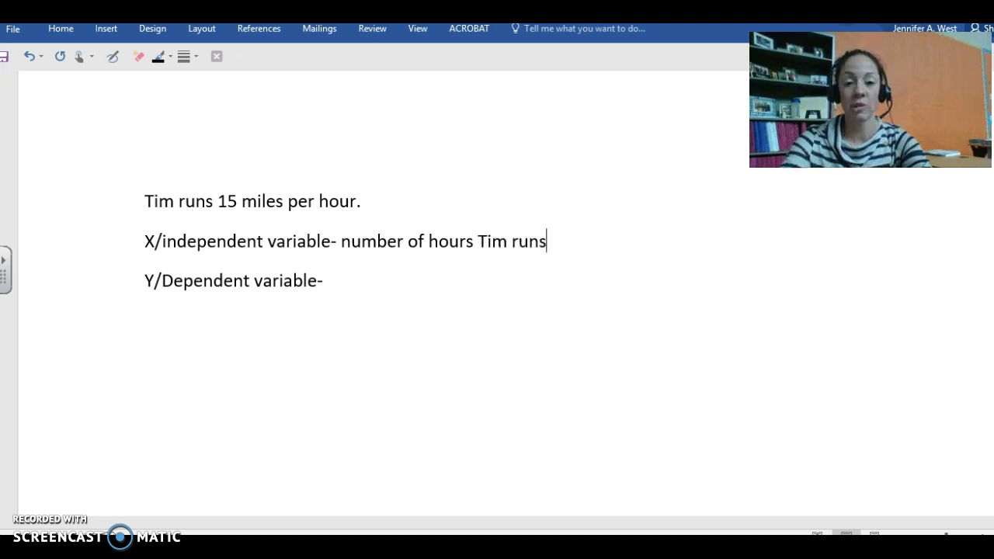
Step: Fill in the dependent variable of the running problem as "number of miles", the runner's name and "runs"
click(324, 280)
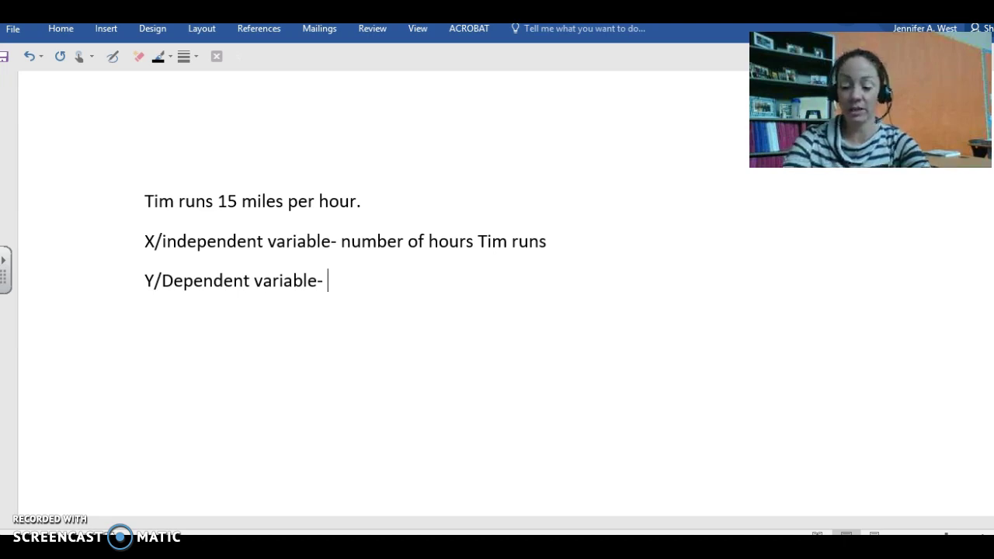
text(number)
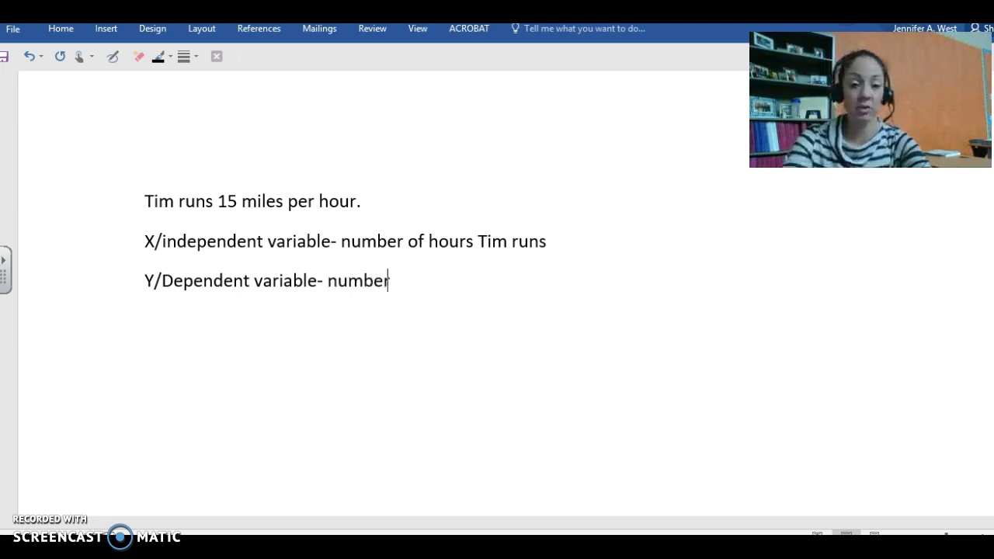
text( of miles Tim)
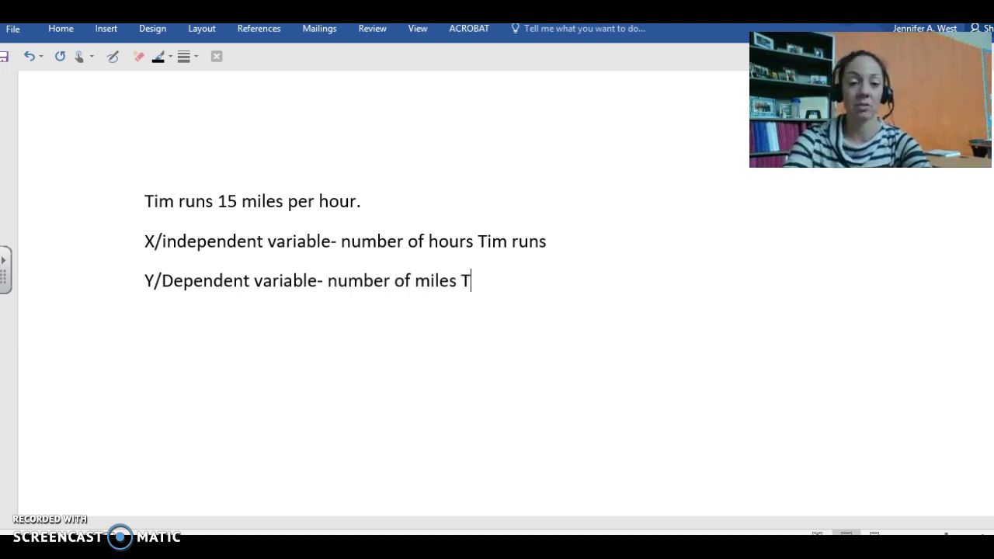
text( runs)
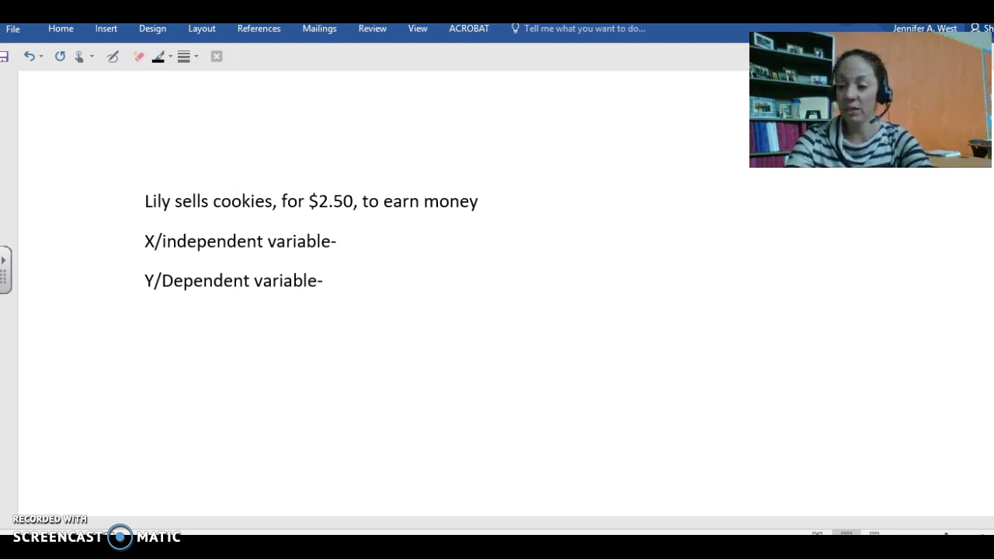
Step: Enter "number of cookies sold" as the independent variable of the cookie problem
text(numb)
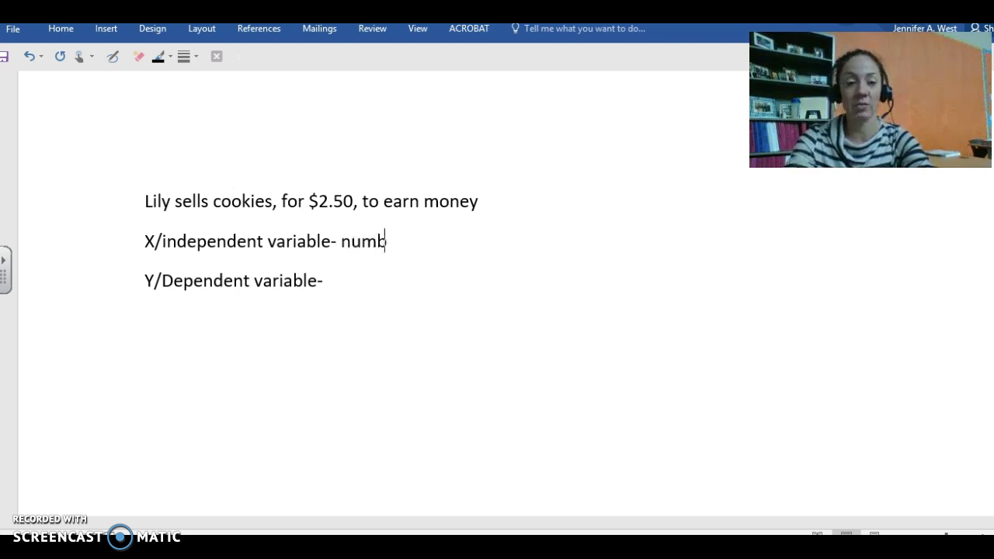
text(er of cookies s)
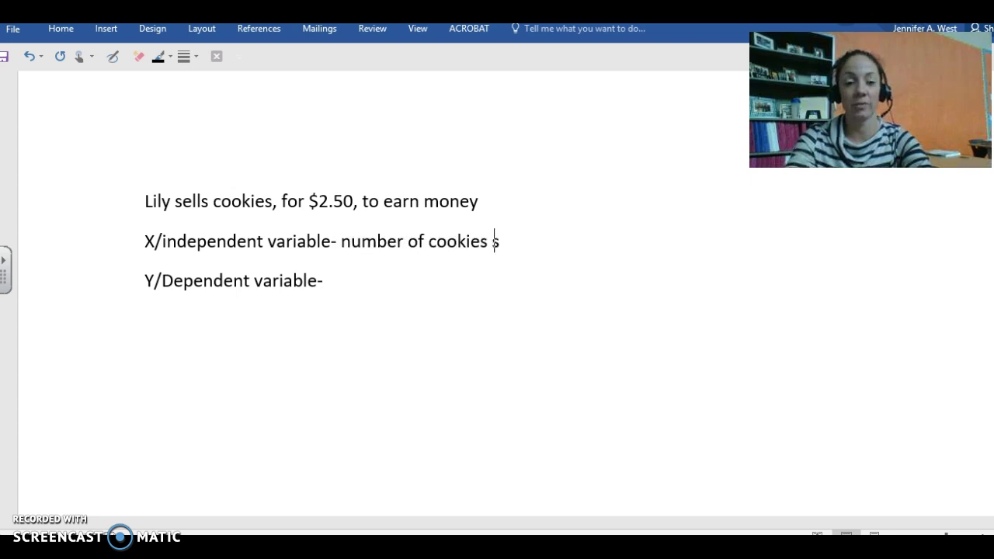
text(old)
Step: Fill in the dependent variable of the cookie problem as "amount of money", the seller's name and "makes"
click(326, 280)
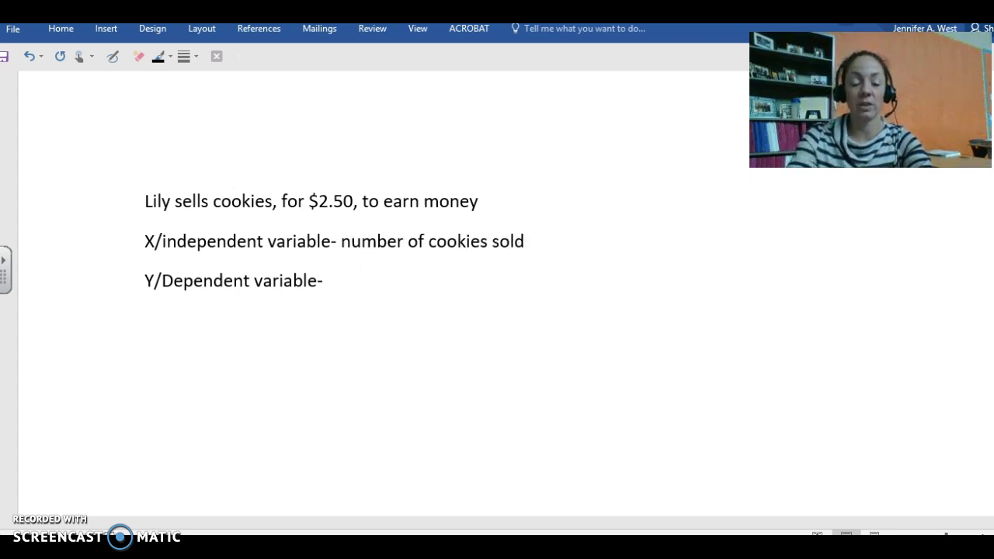
text(amount )
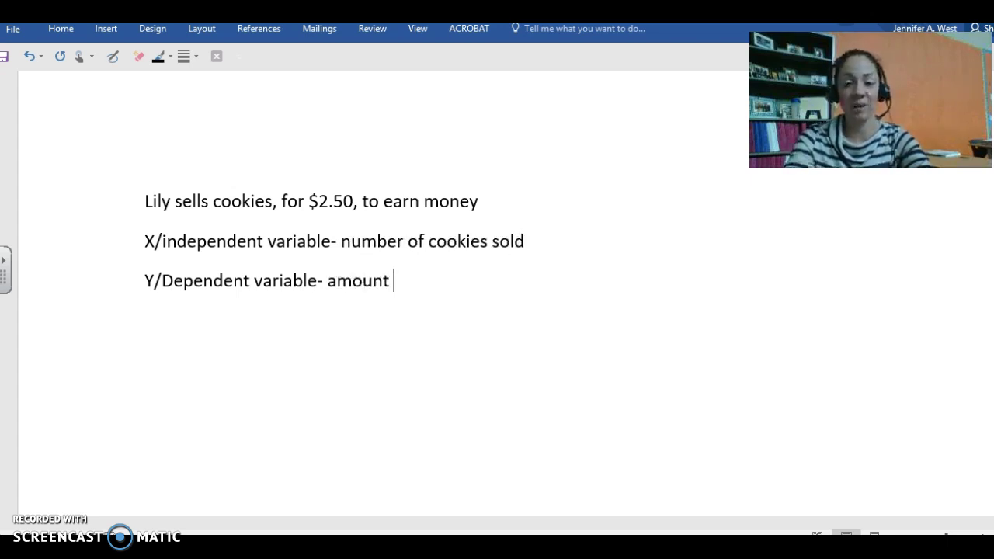
text(of money )
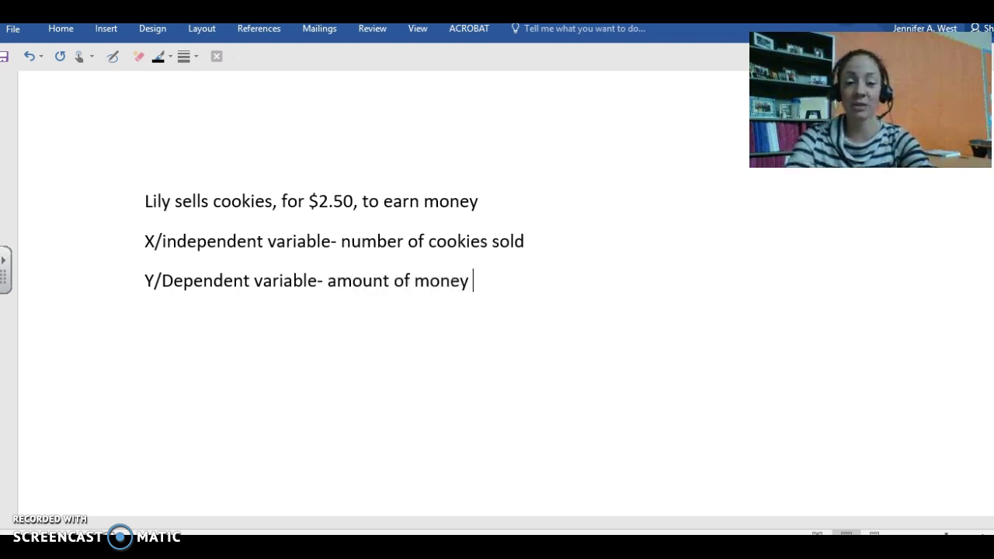
text(Lily make)
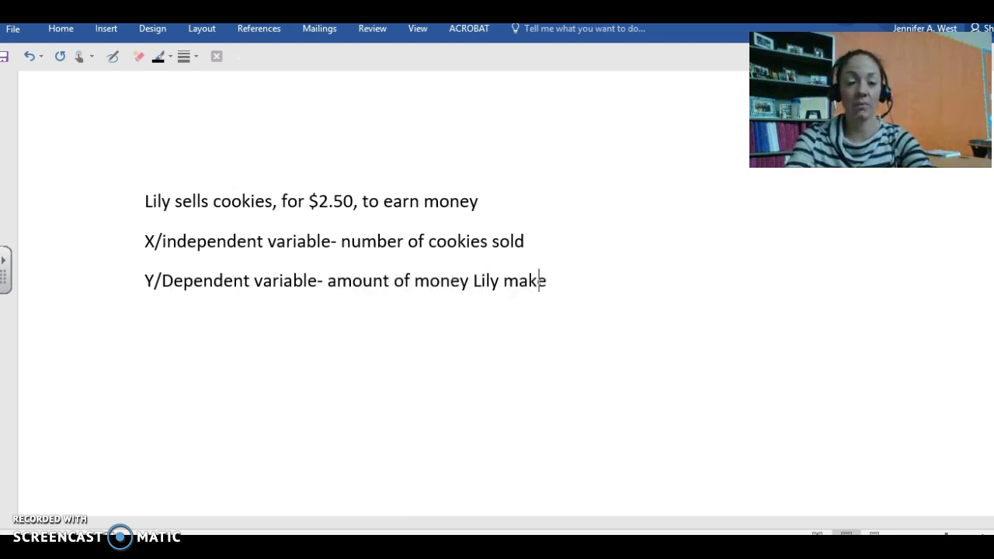
text(s)
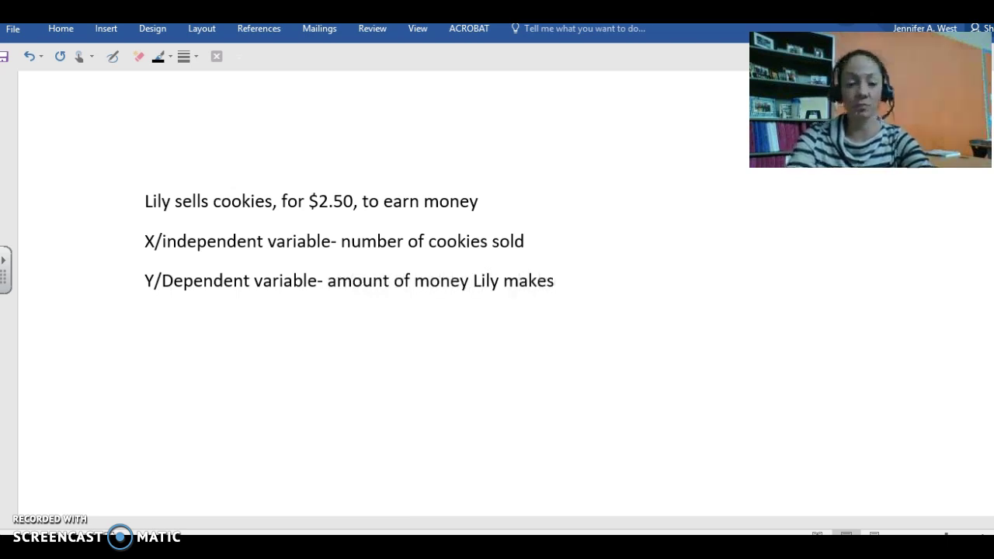